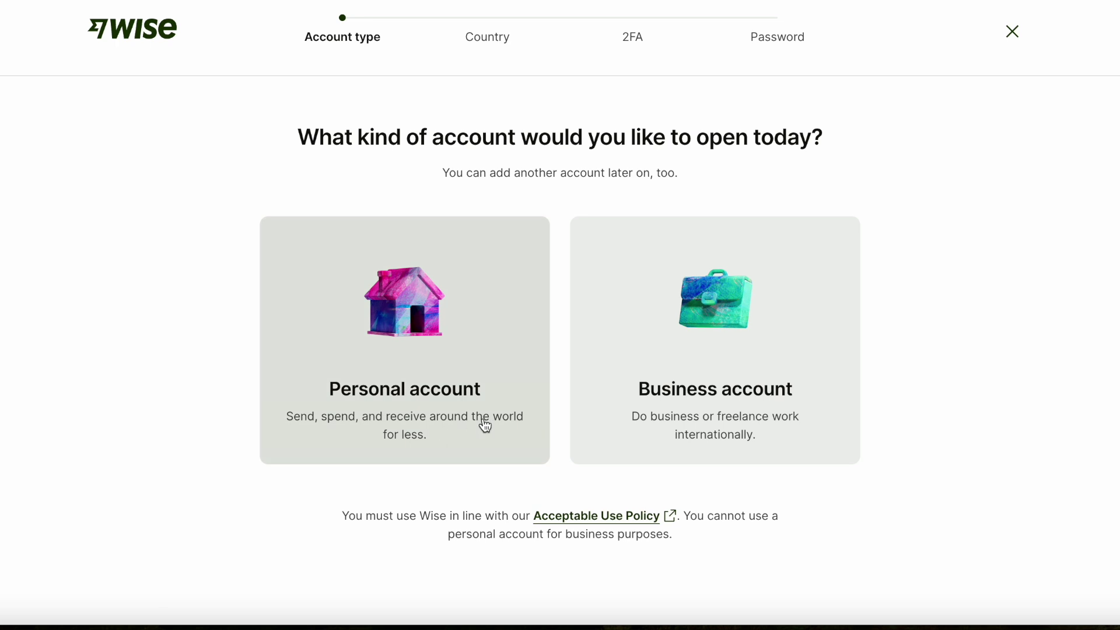
# - Select the Business account card and start the business account setup
pyautogui.click(691, 420)
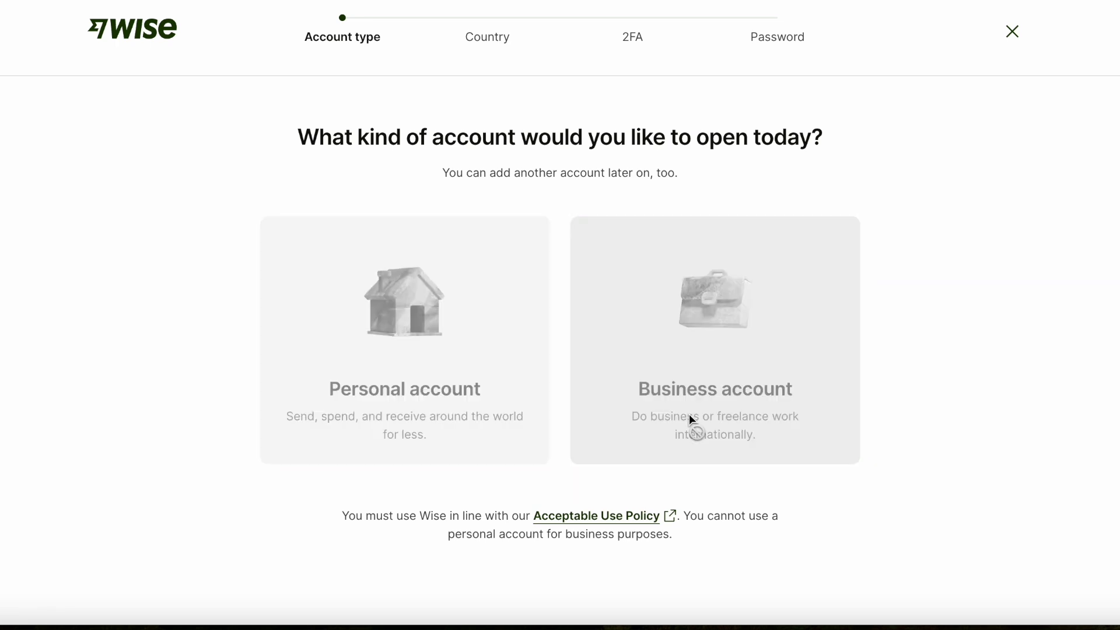
pyautogui.scroll(-2, 846, 135)
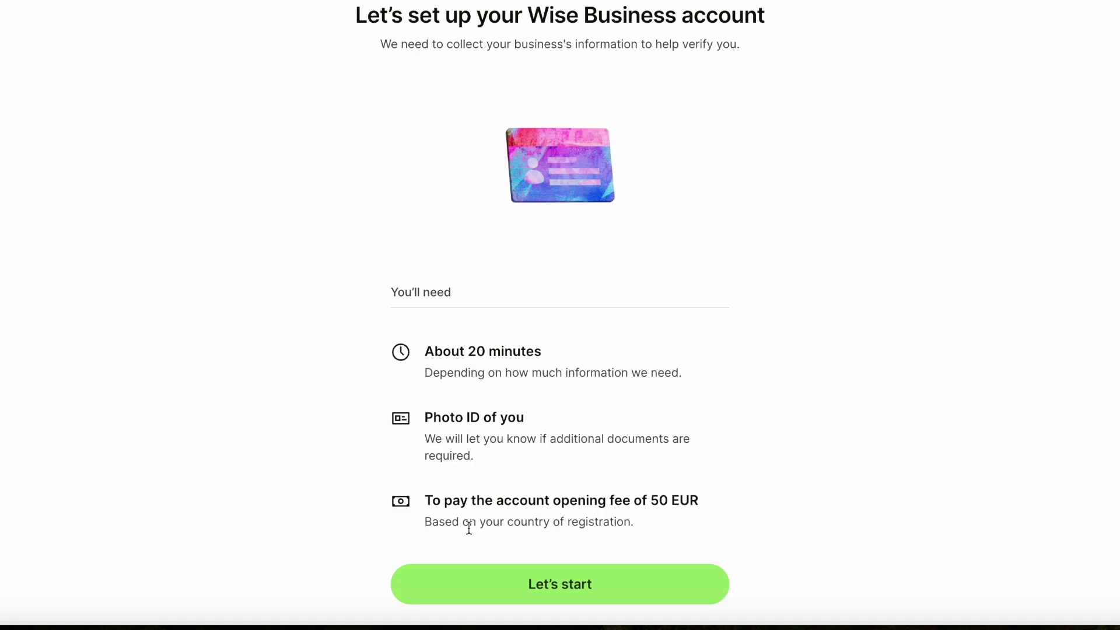
pyautogui.click(504, 587)
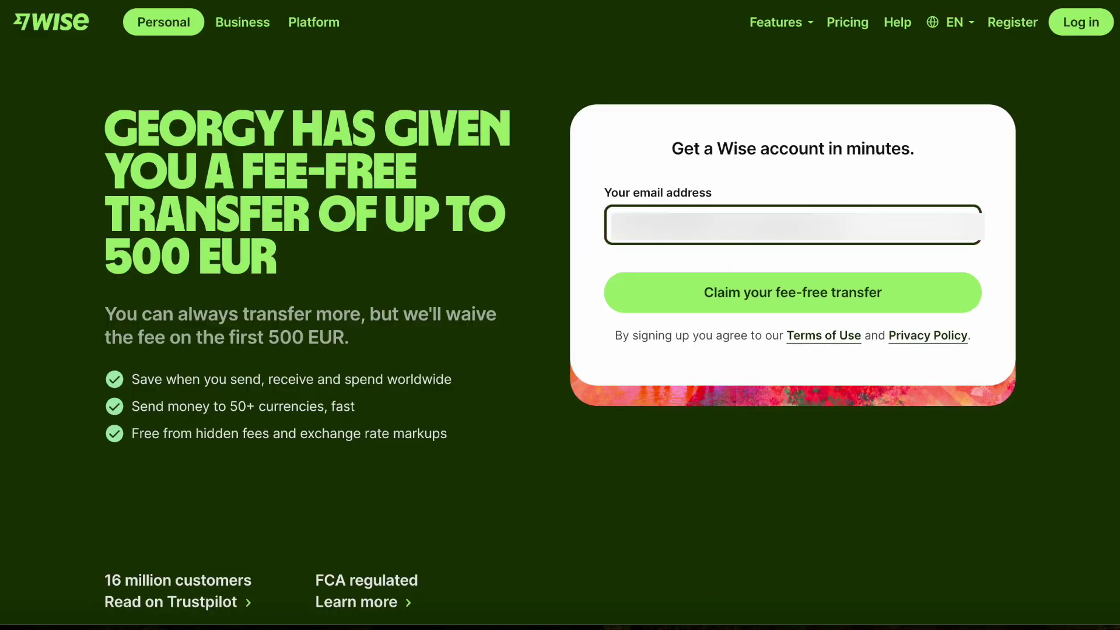
# - Paste a valid email address and claim the fee-free transfer to begin sign-up
pyautogui.click(761, 301)
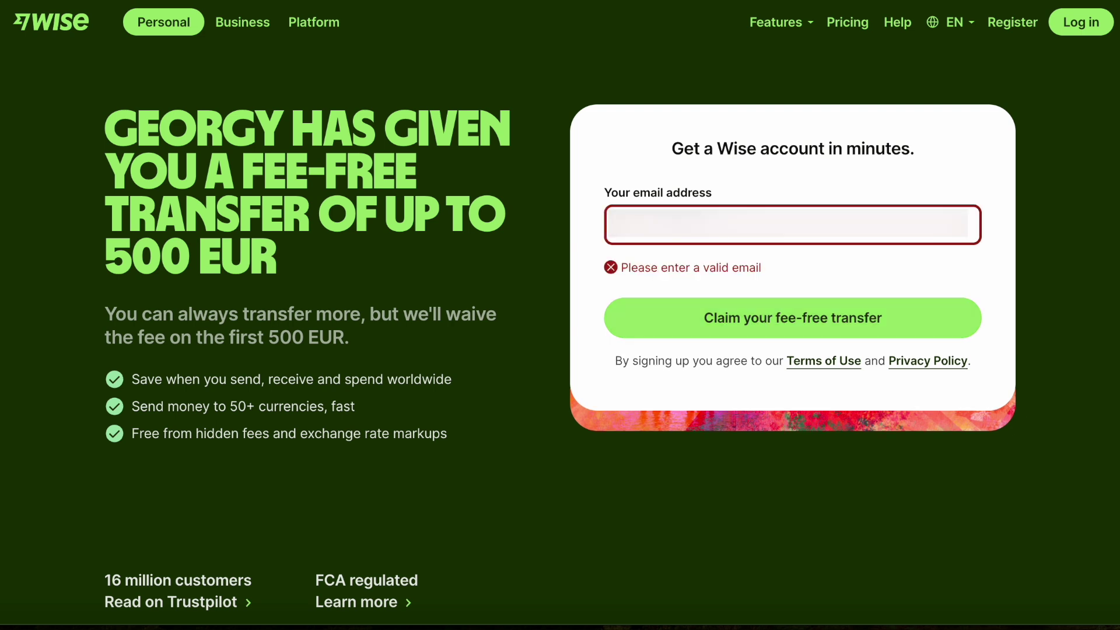
pyautogui.hotkey('ctrl', 'v')
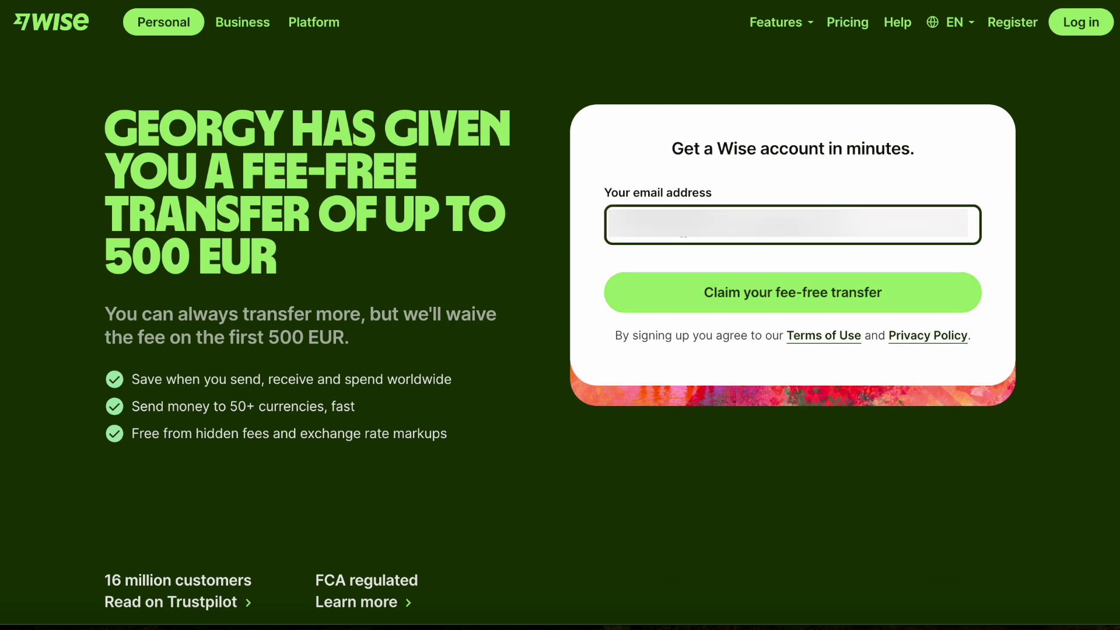
pyautogui.click(761, 301)
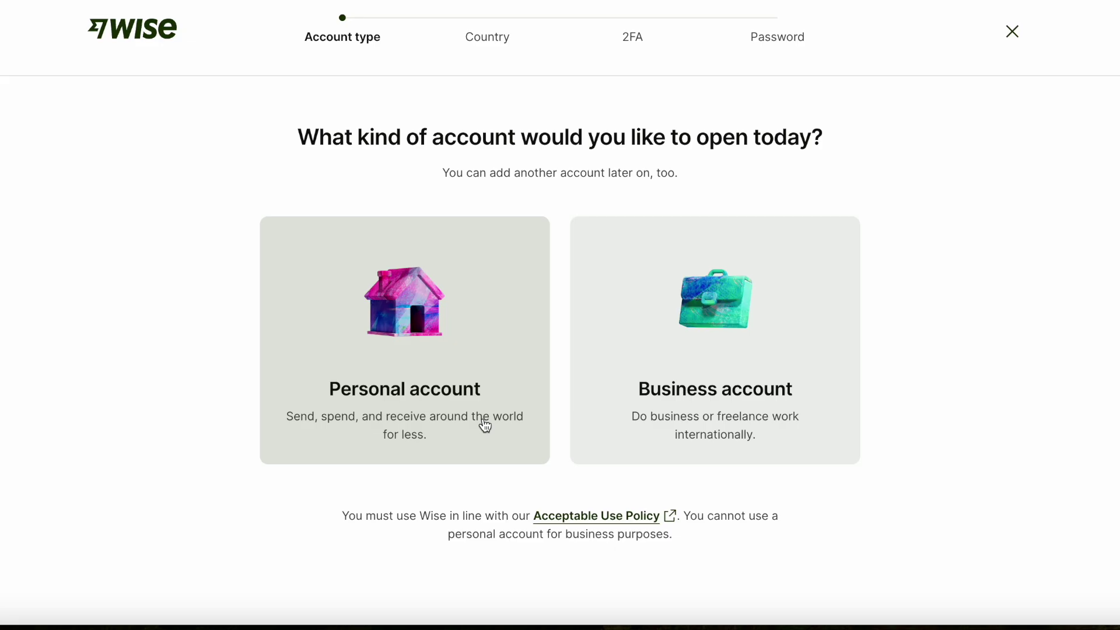
# - Choose a Business account with Finland as the business country and continue to 2FA
pyautogui.click(692, 421)
pyautogui.click(547, 267)
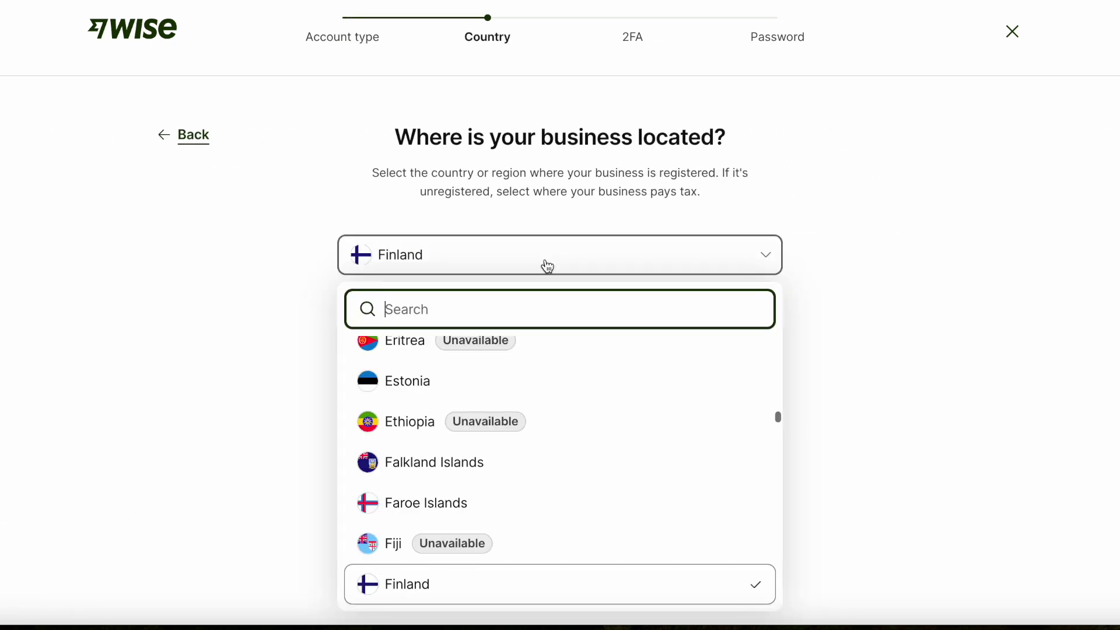
pyautogui.write('u')
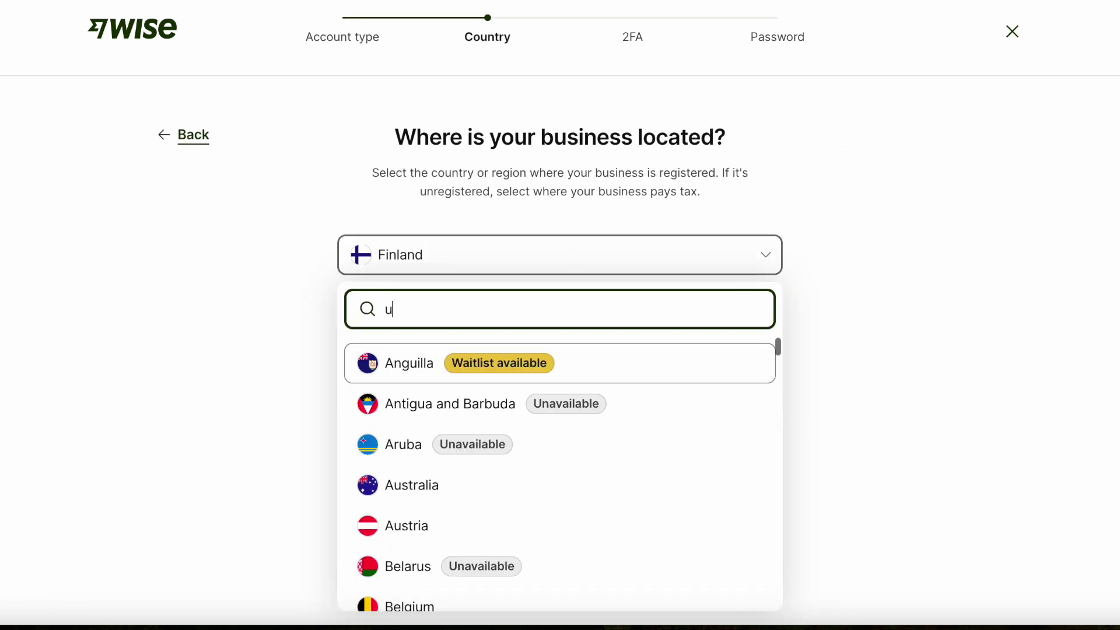
pyautogui.click(534, 305)
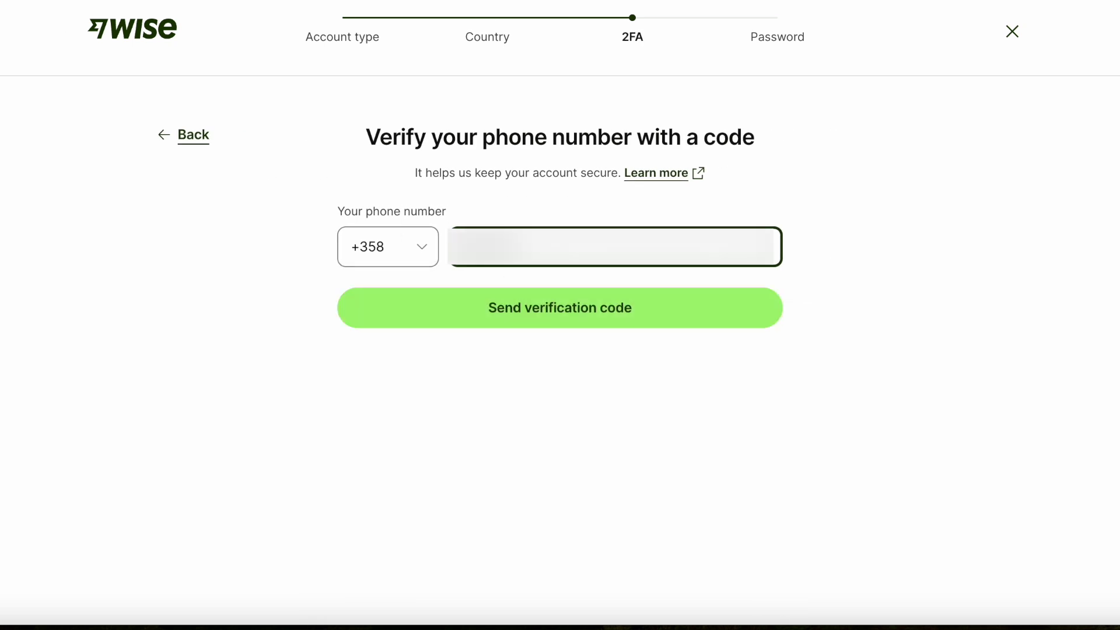
# - Send the phone verification code, then create a password to reach the setup overview
pyautogui.click(580, 315)
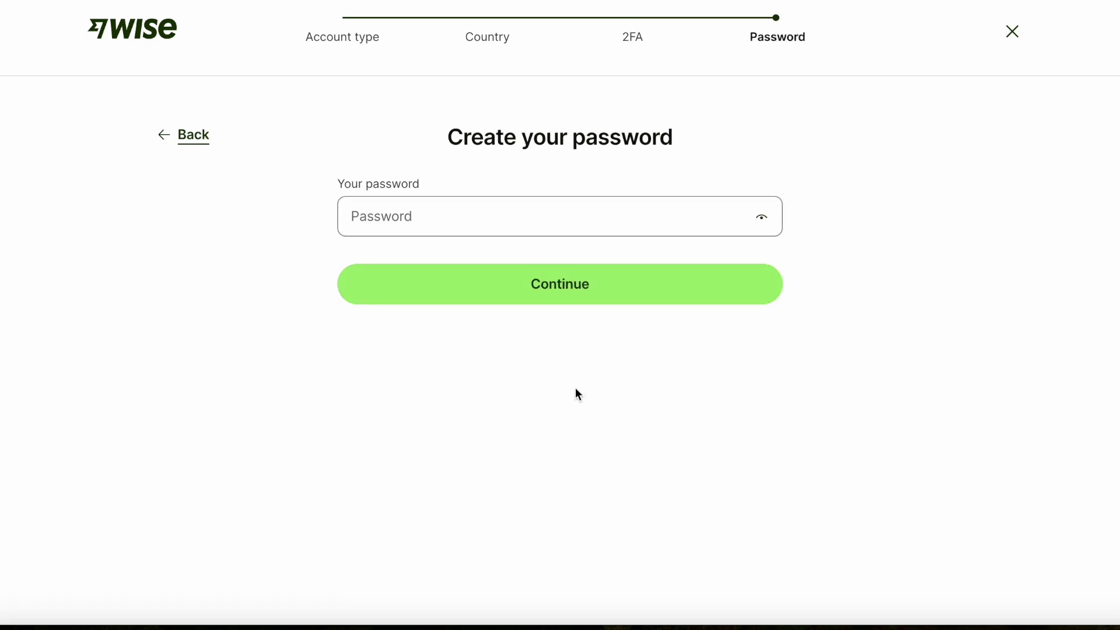
pyautogui.click(531, 205)
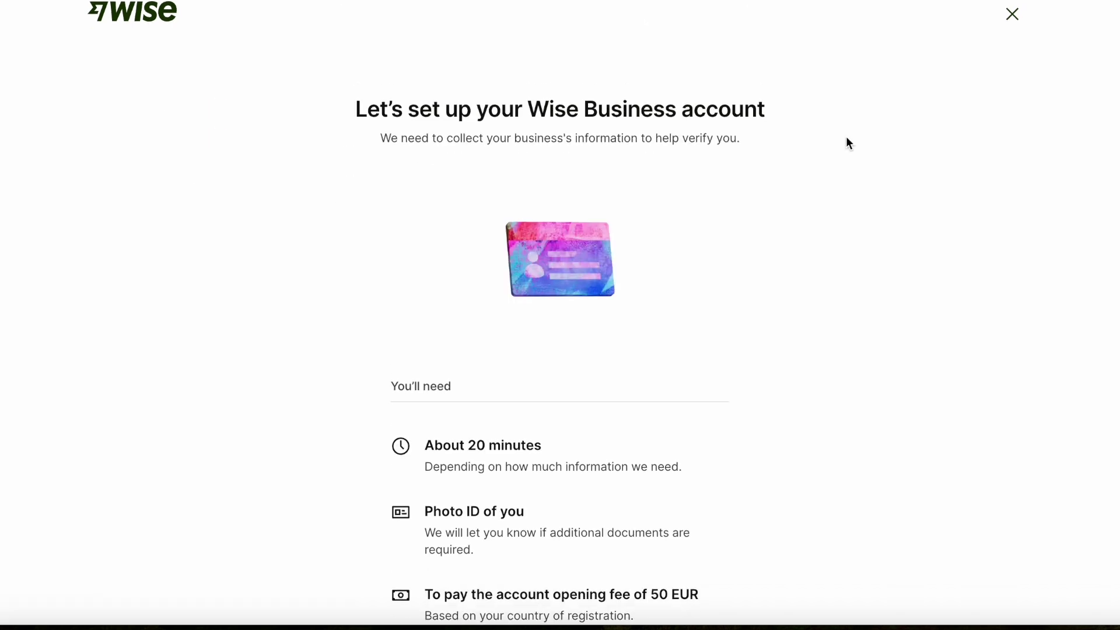
pyautogui.scroll(-3, 846, 135)
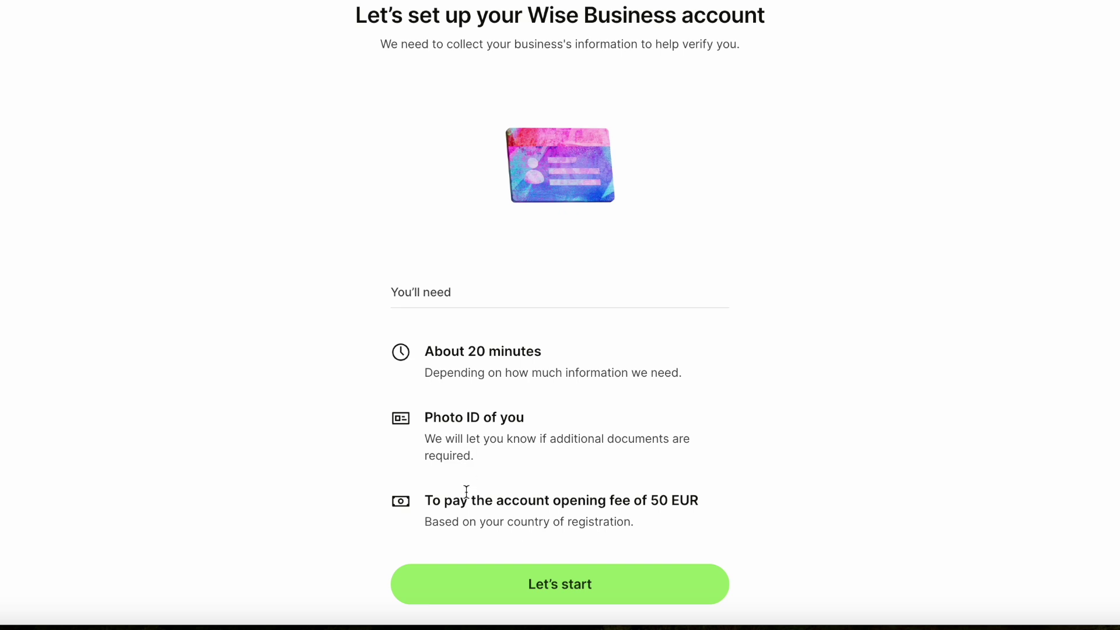
# - Start setup as director or significant shareholder and fill in the business details, including company type
pyautogui.click(467, 584)
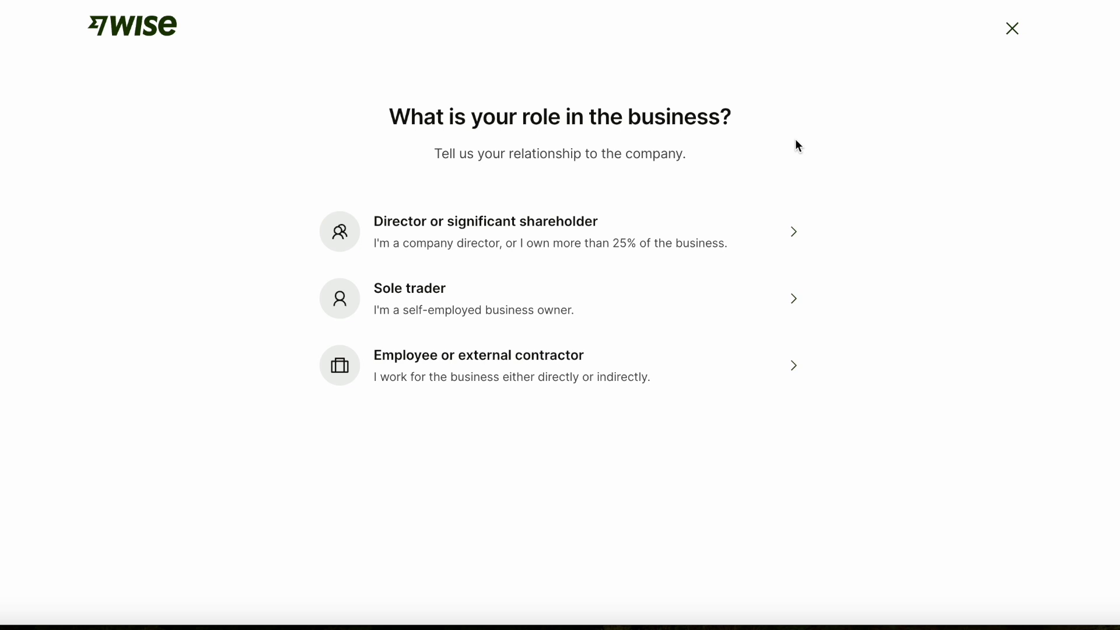
pyautogui.click(551, 249)
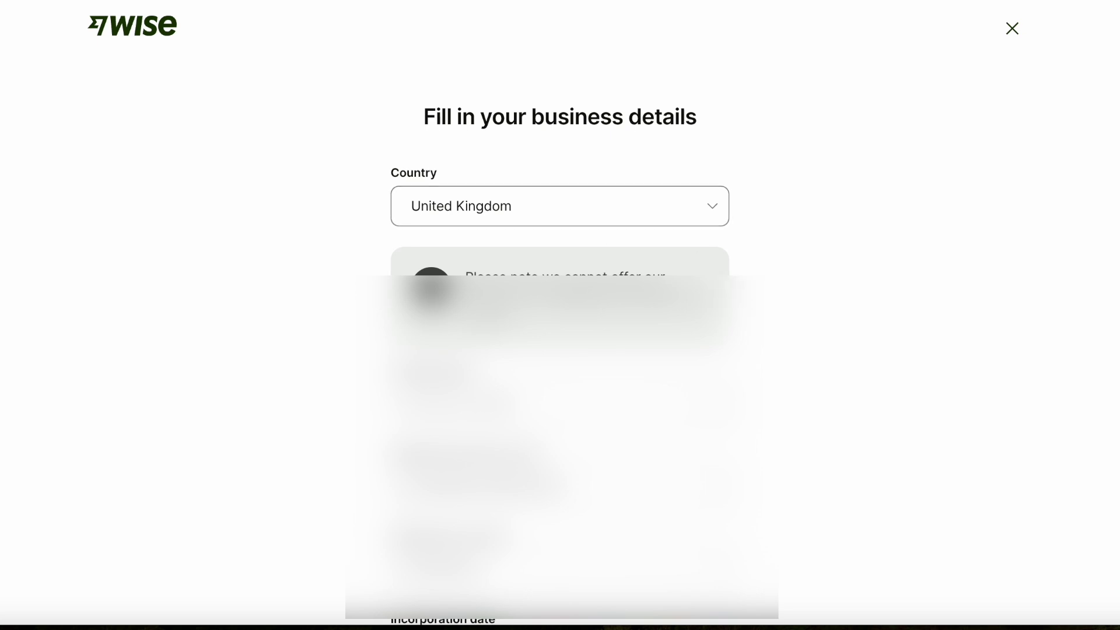
pyautogui.scroll(-2, 560, 234)
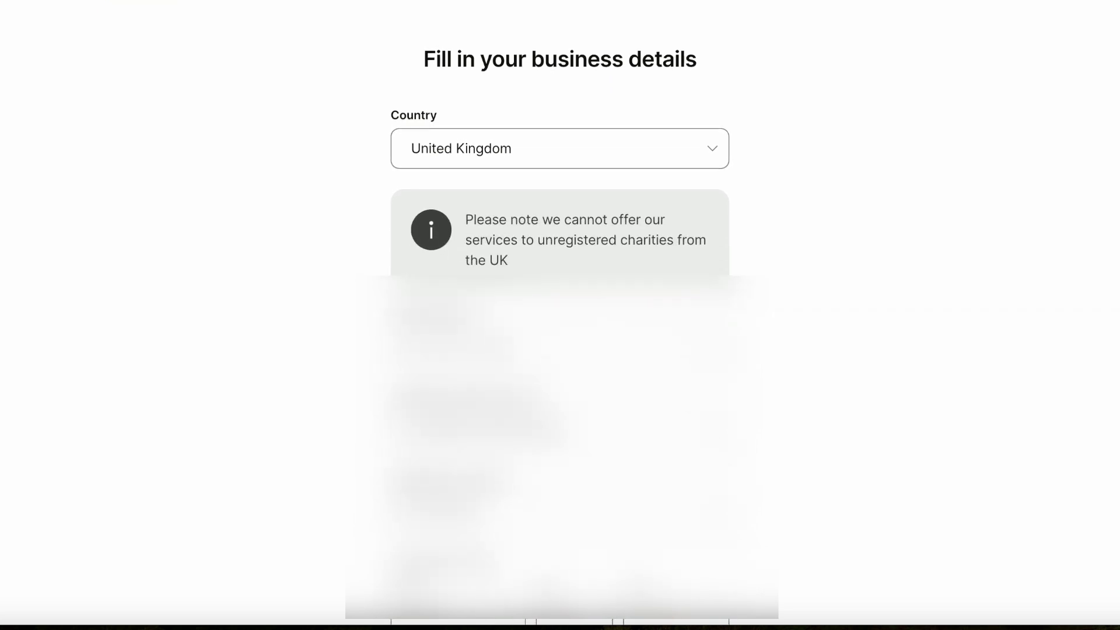
pyautogui.scroll(-3, 560, 315)
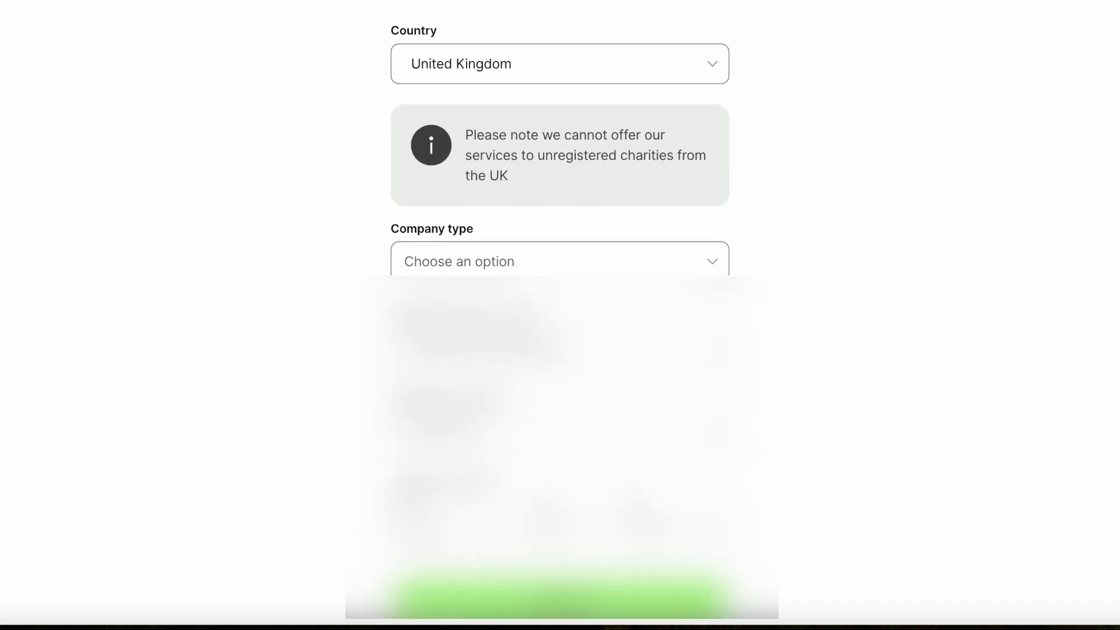
pyautogui.click(596, 276)
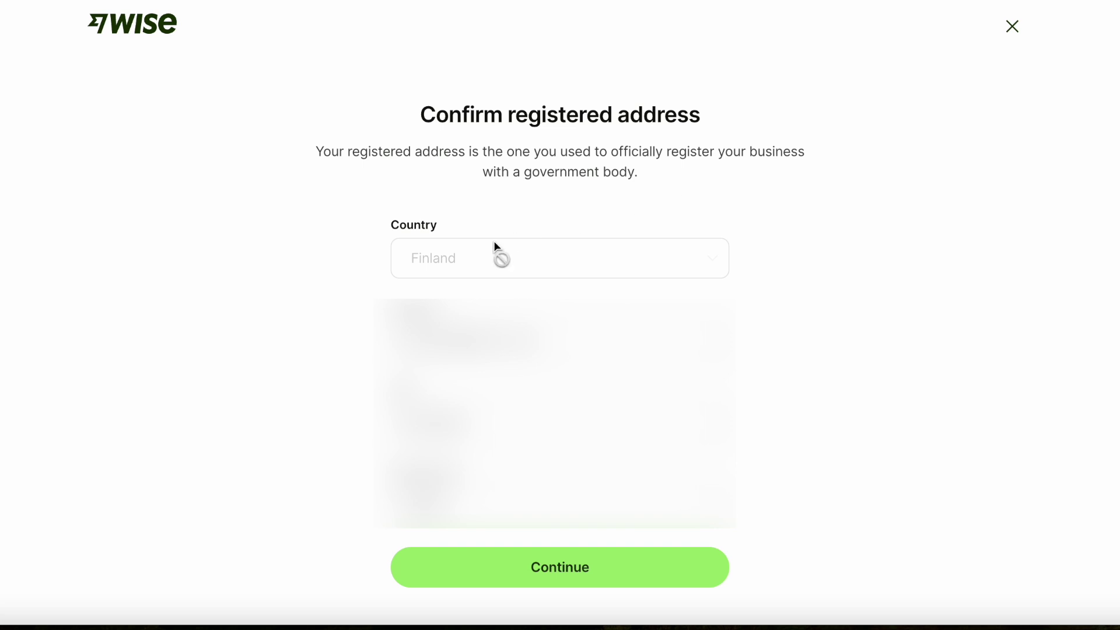
# - Confirm the registered address and classify the business as Consulting, IT, or business services, IT consulting/services - other
pyautogui.click(578, 575)
pyautogui.scroll(-1, 923, 415)
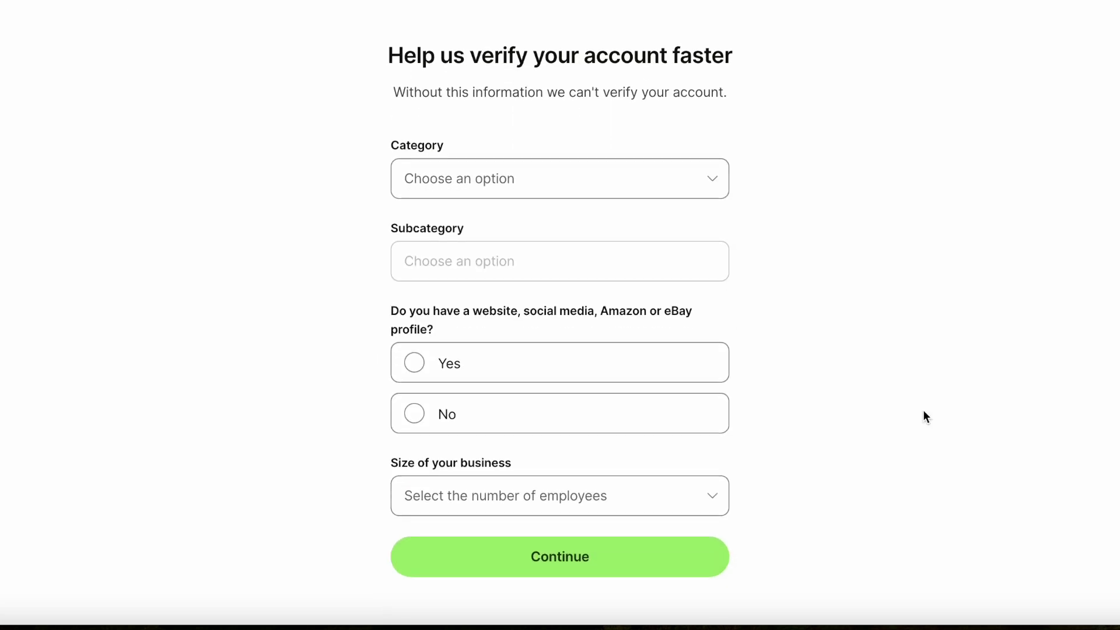
pyautogui.click(583, 191)
pyautogui.scroll(-1, 565, 301)
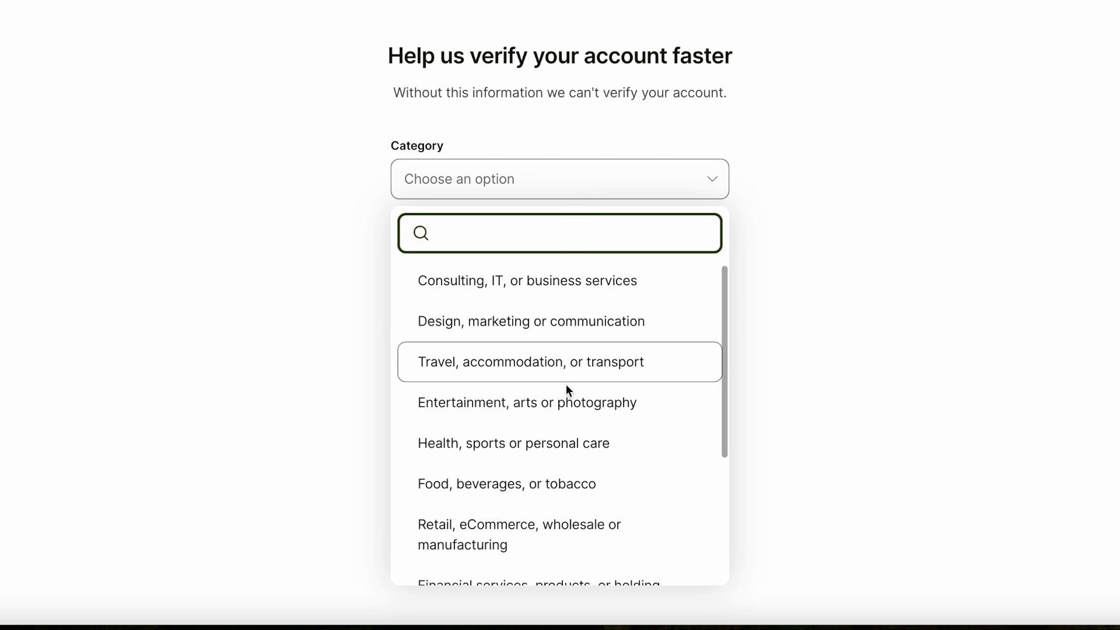
pyautogui.click(511, 269)
pyautogui.click(511, 269)
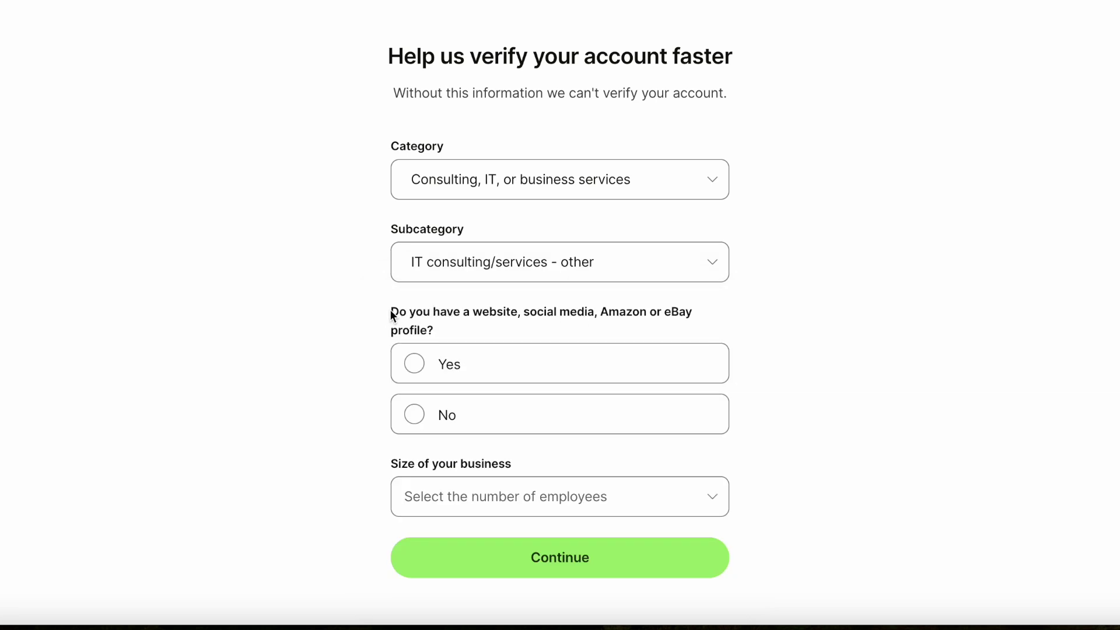
# - Answer No to the business having a website or social media profile
pyautogui.click(513, 378)
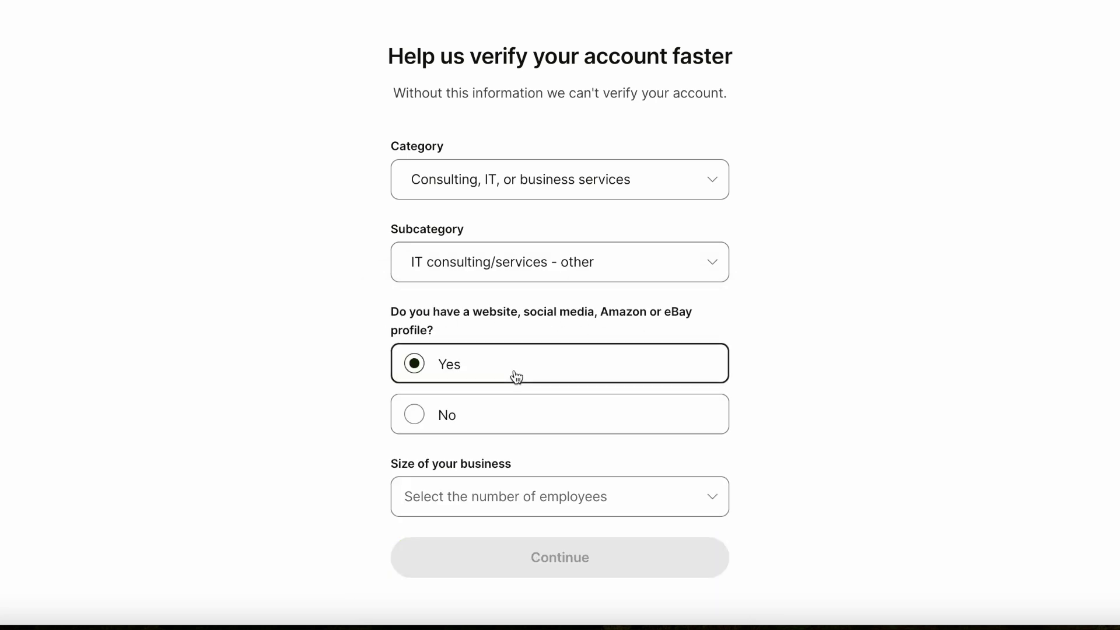
pyautogui.scroll(-2, 516, 377)
pyautogui.click(507, 405)
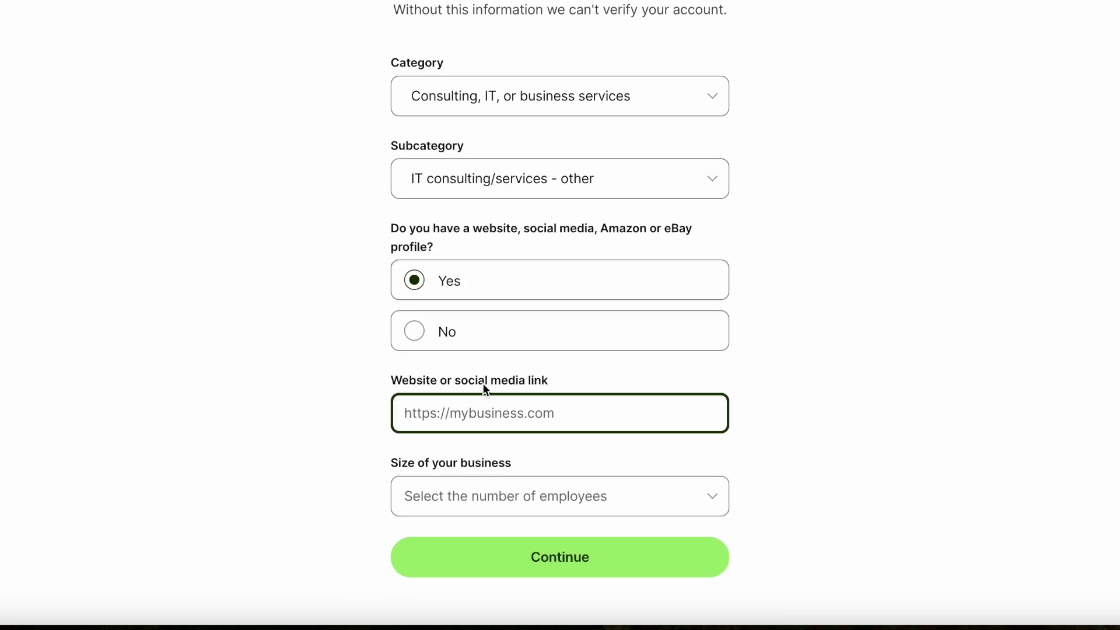
pyautogui.click(483, 333)
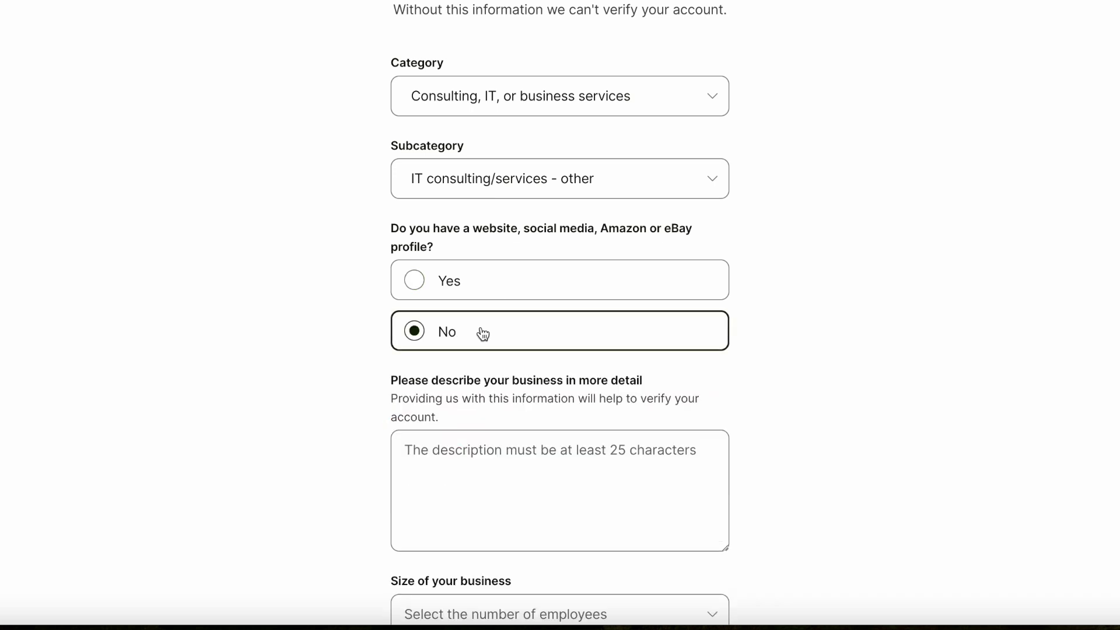
pyautogui.scroll(-2, 483, 333)
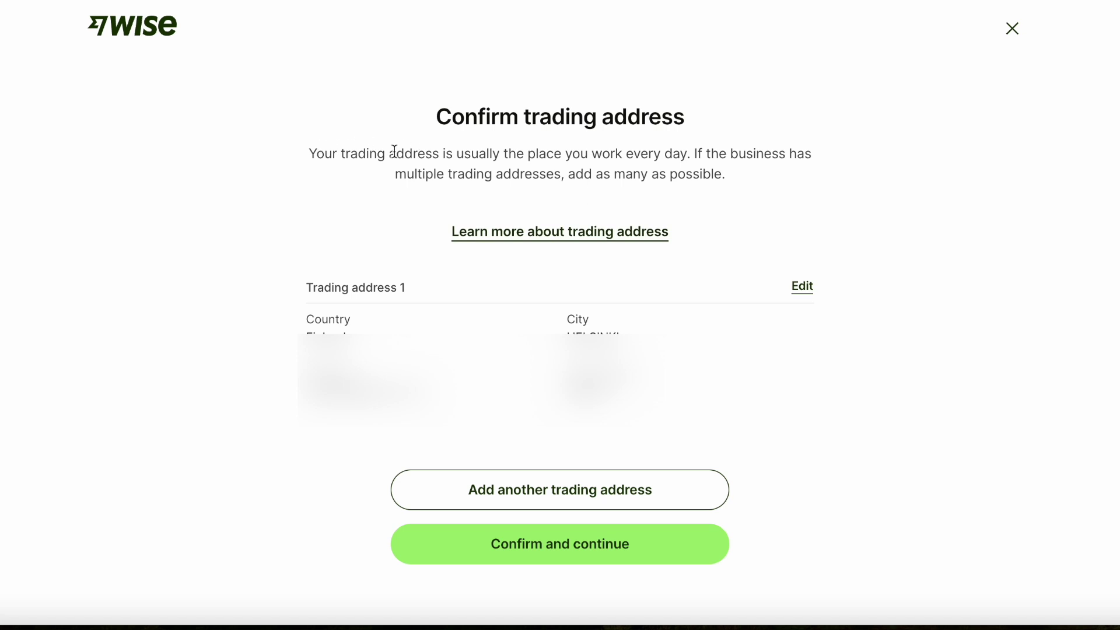
# - Pass the trading address step and submit personal details and home address
pyautogui.click(622, 490)
pyautogui.scroll(-1, 623, 489)
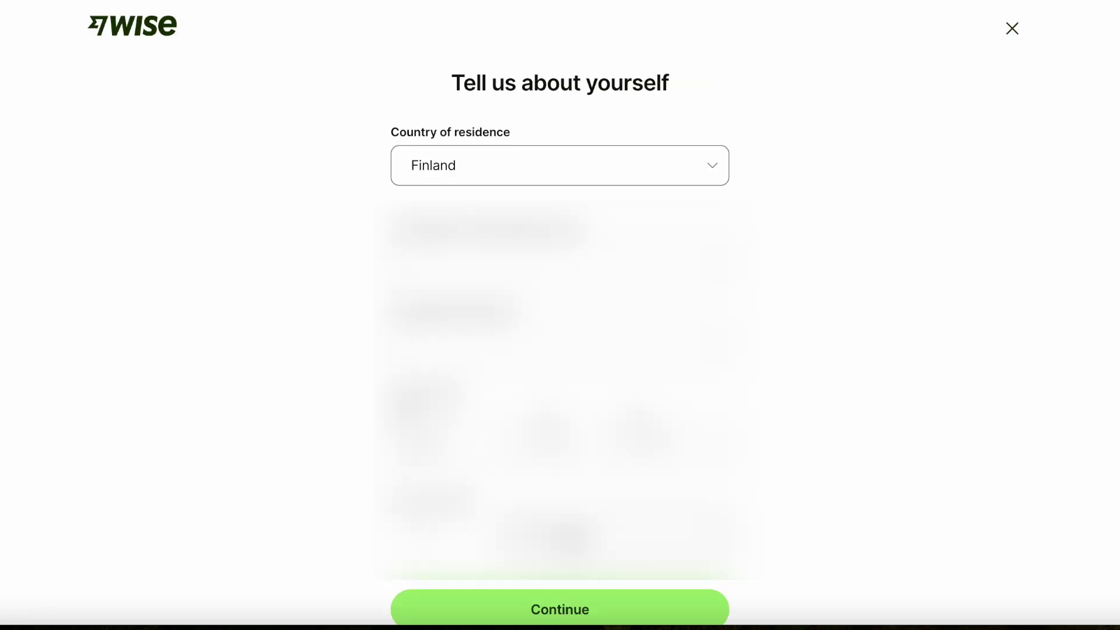
pyautogui.scroll(-1, 560, 315)
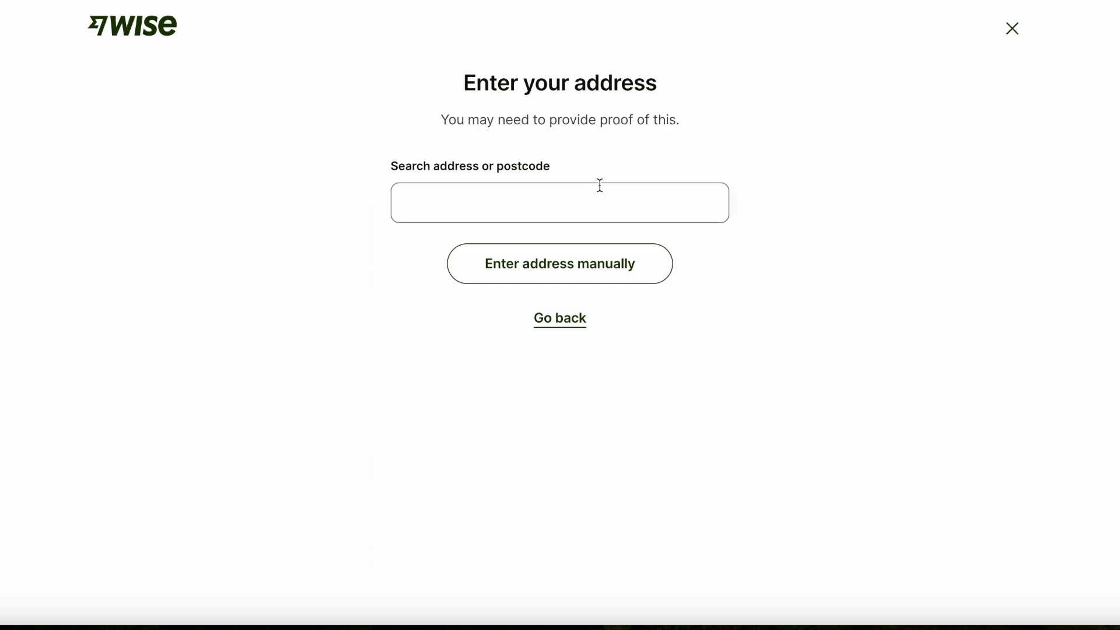
pyautogui.click(572, 210)
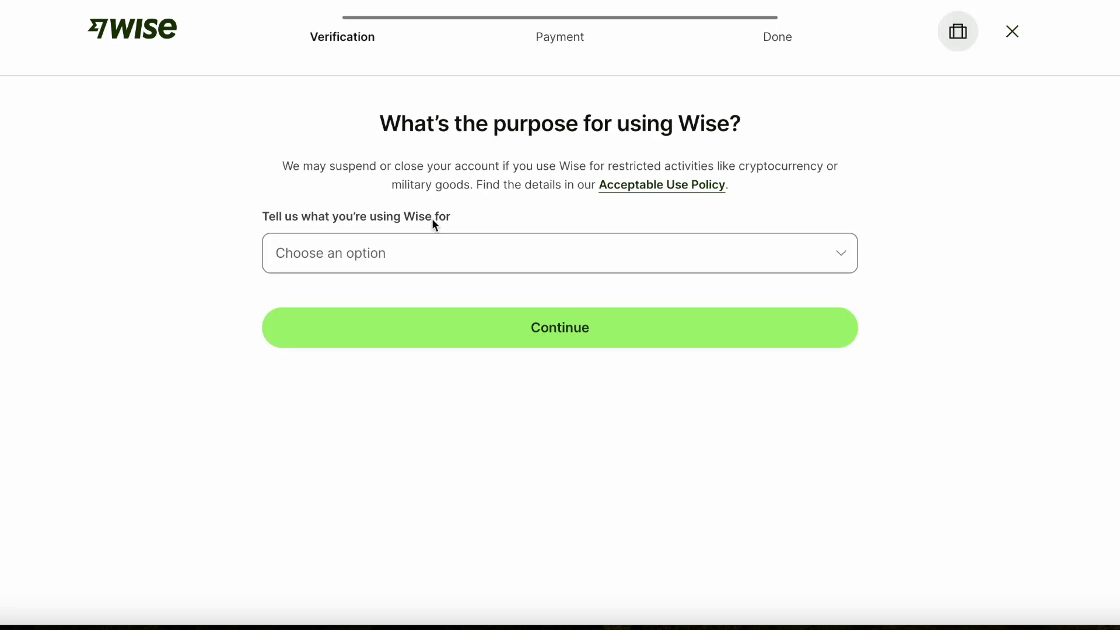
# - Select a purpose for using Wise and choose identity verification by scanning a QR code
pyautogui.click(428, 250)
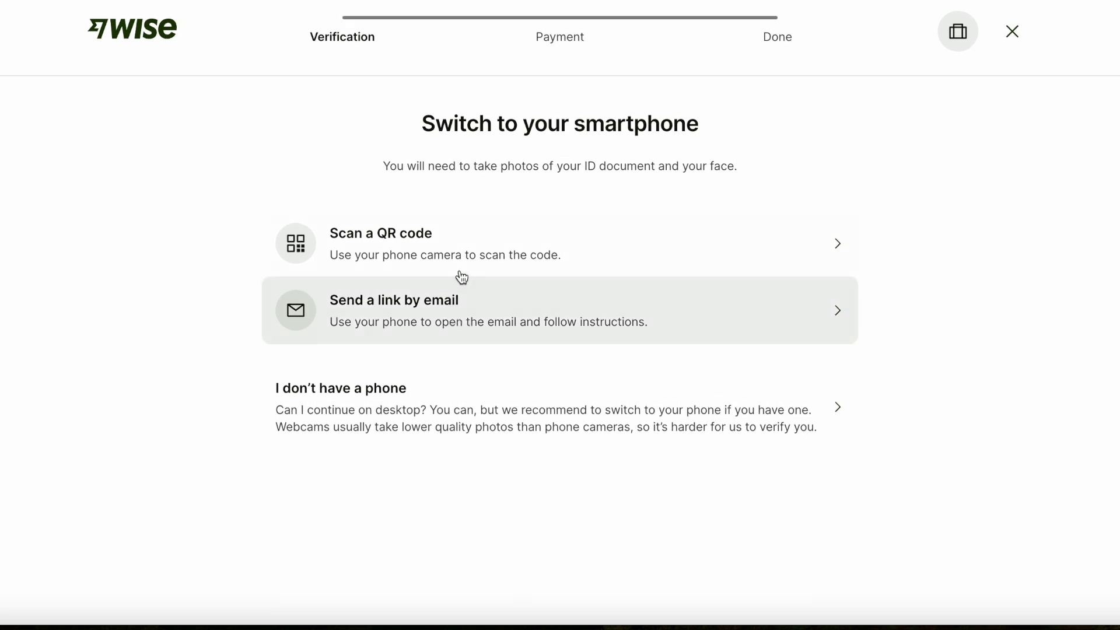
pyautogui.click(468, 238)
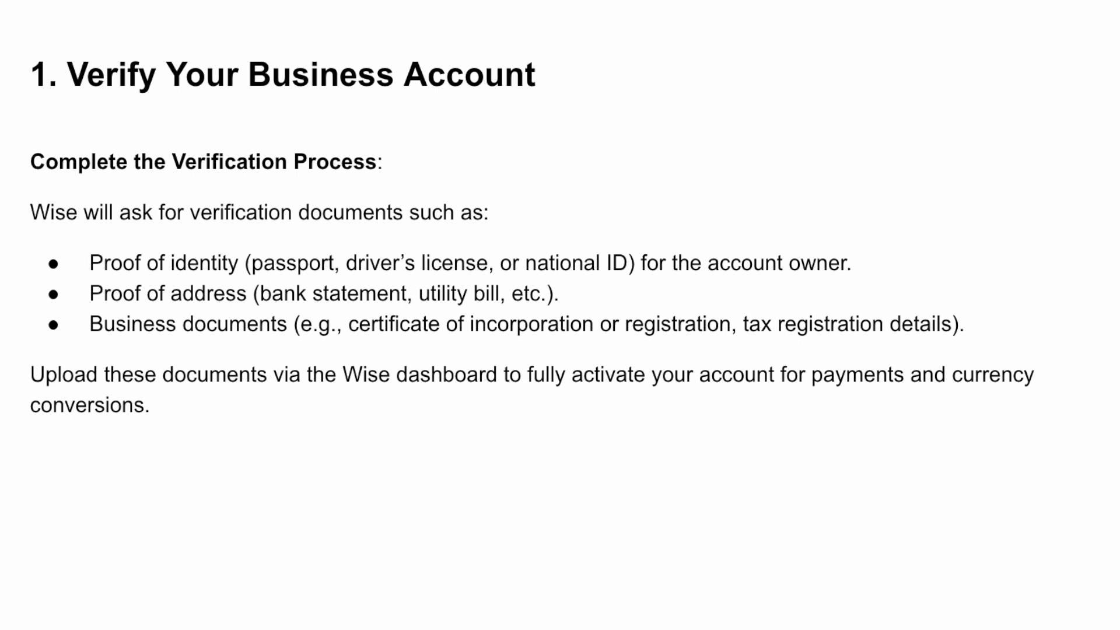
# - Move forward two slides to slide 3, Set Up Local Bank Details
pyautogui.press('Right')
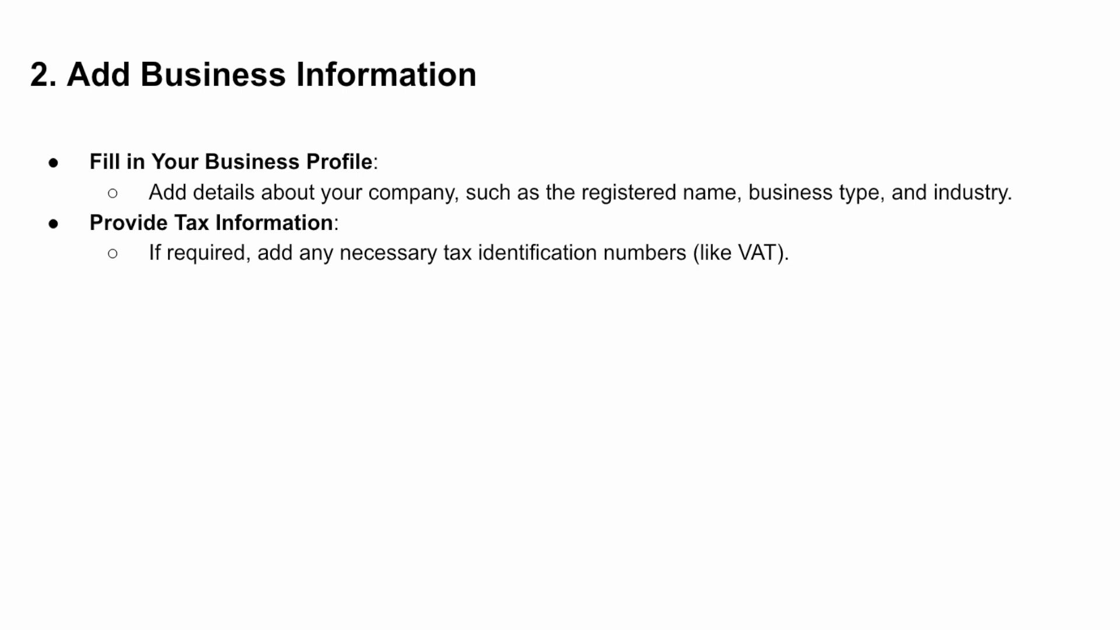
pyautogui.press('Right')
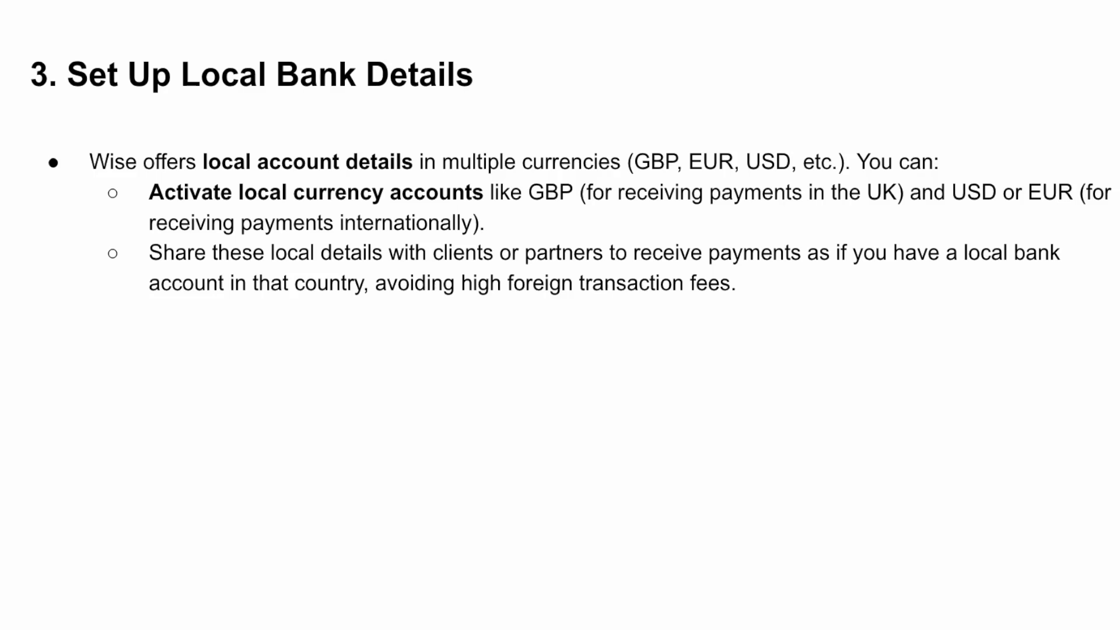
# - Advance to slide 4 on depositing money and converting across 50+ currencies
pyautogui.press('Right')
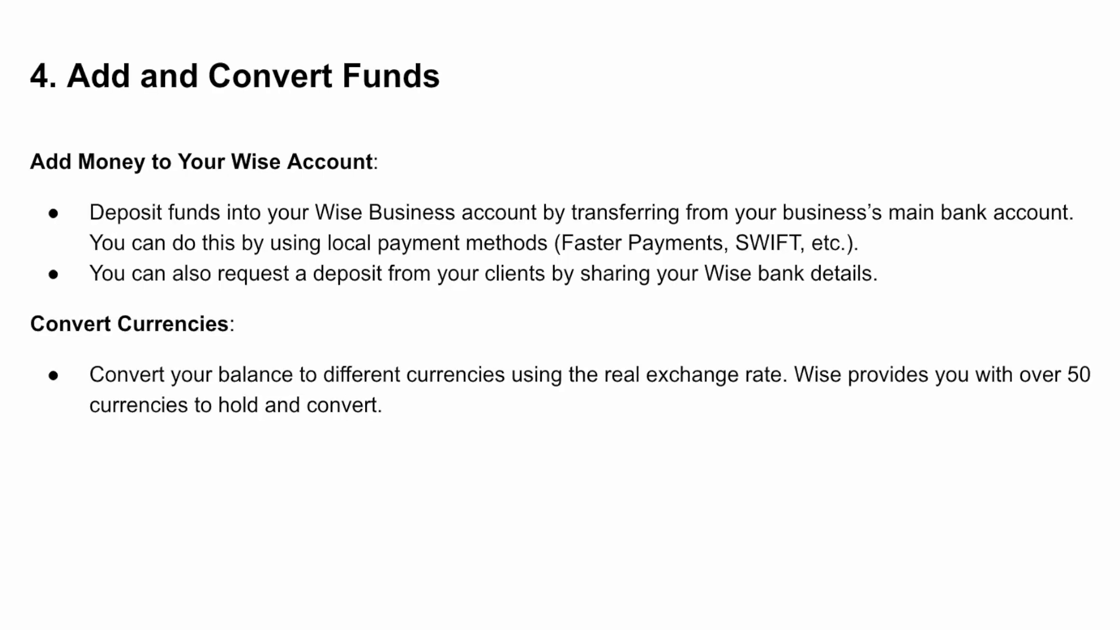